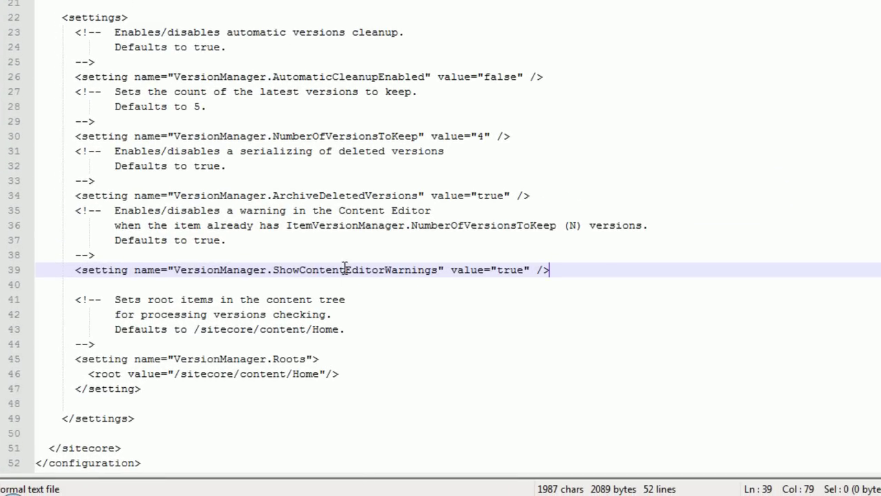
Step: Highlight the AutomaticCleanupEnabled setting (disabled) on line 26 of the Version Manager config
{"action": "left_click", "coordinate": [544, 78]}
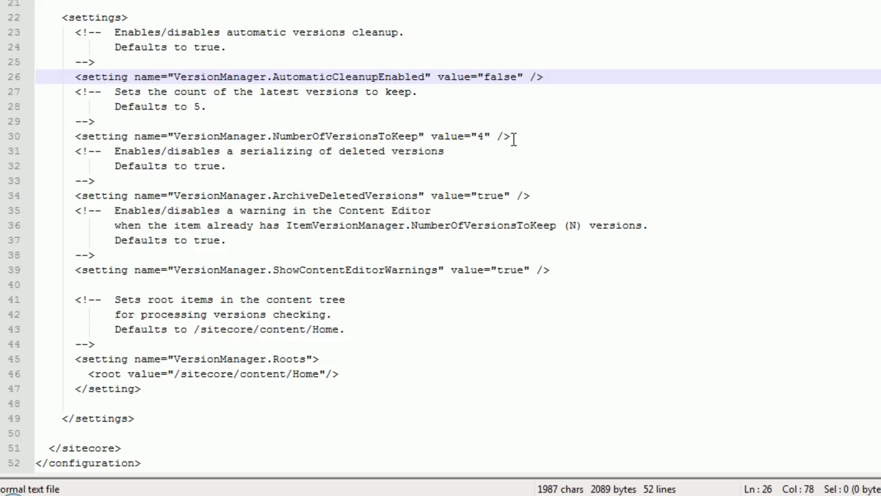
Step: Review the NumberOfVersionsToKeep, ArchiveDeletedVersions and ShowContentEditorWarnings settings on lines 30, 34 and 39
{"action": "left_click", "coordinate": [513, 138]}
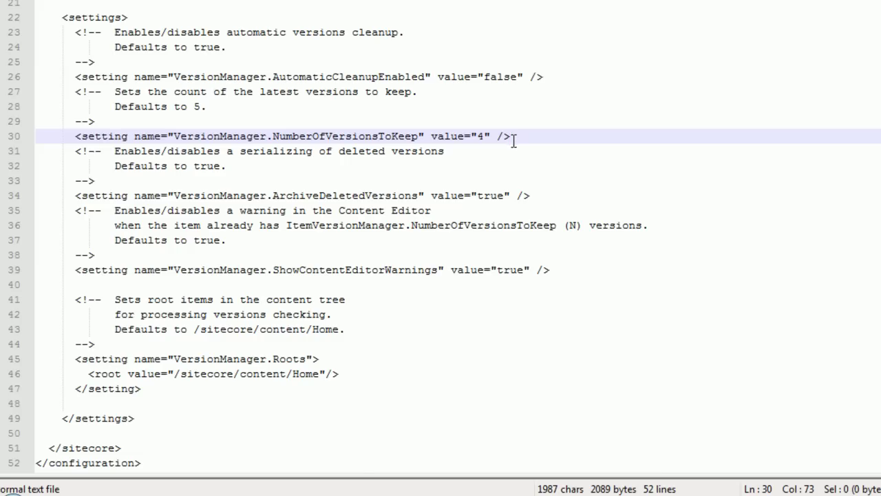
{"action": "left_click", "coordinate": [530, 196]}
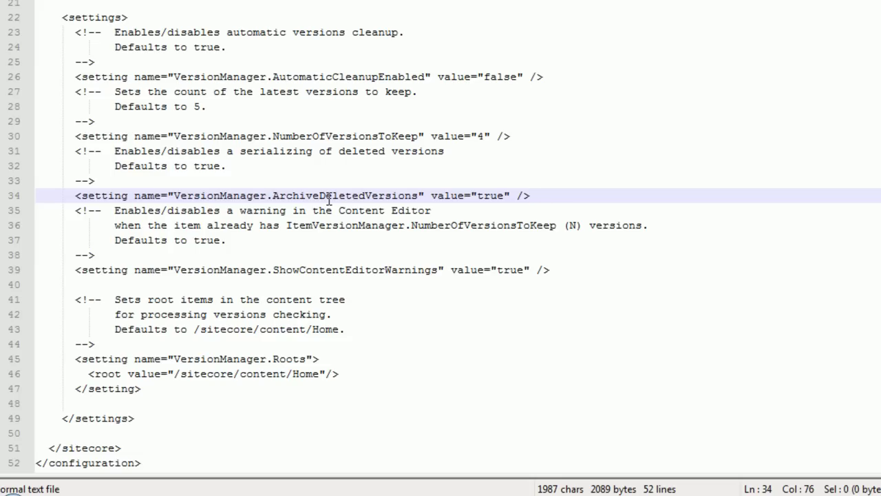
{"action": "left_click", "coordinate": [558, 273]}
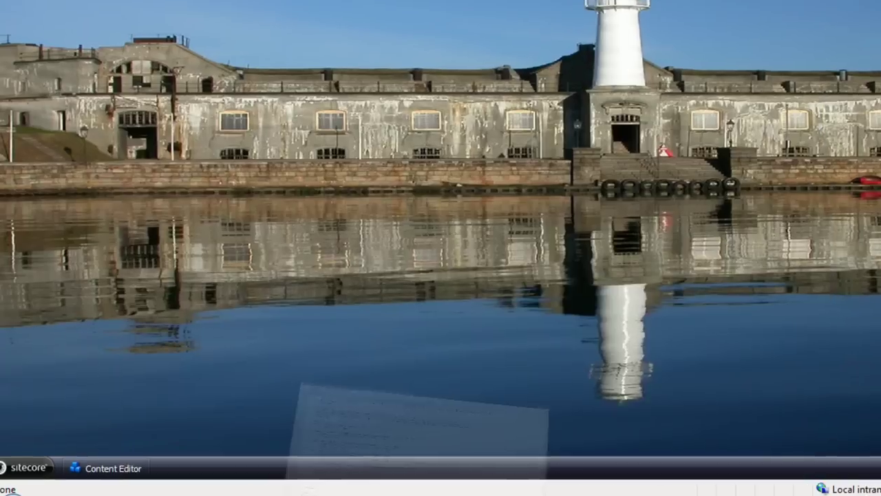
Step: Restore Content Editor showing the Home item's maximum-versions-exceeded warning
{"action": "left_click", "coordinate": [97, 476]}
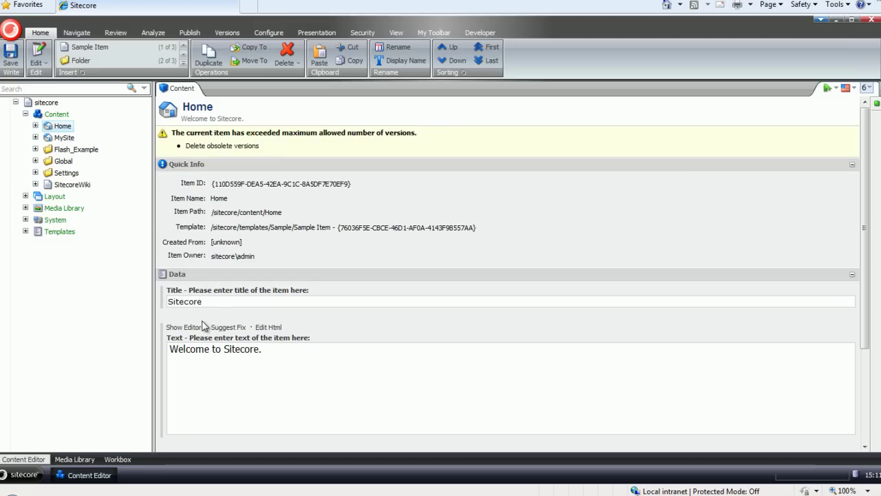
Step: Launch Version Manager, select the Home row (English, 5 versions) and preview the Clean Up options
{"action": "left_click", "coordinate": [24, 474]}
{"action": "mouse_move", "coordinate": [43, 429]}
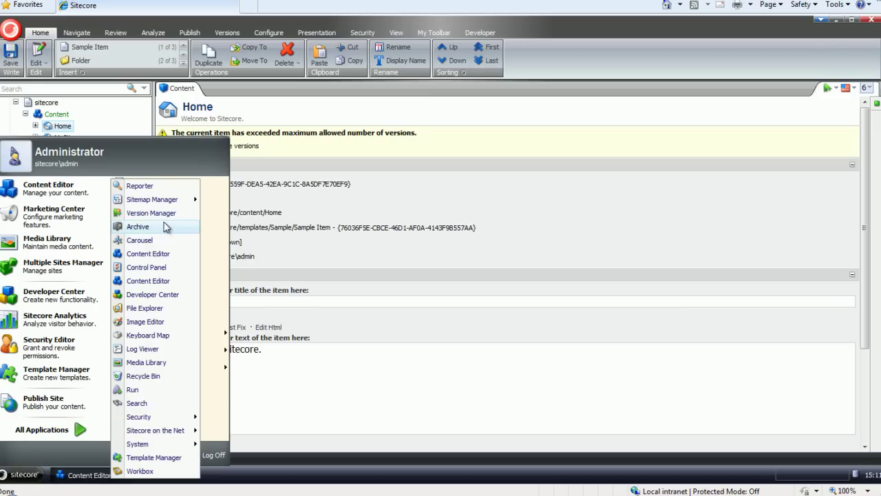
{"action": "left_click", "coordinate": [165, 213]}
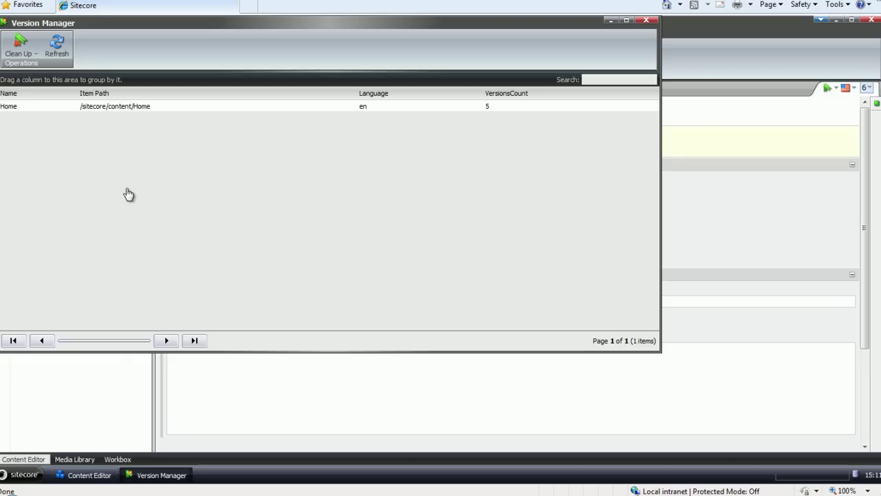
{"action": "left_click", "coordinate": [126, 107]}
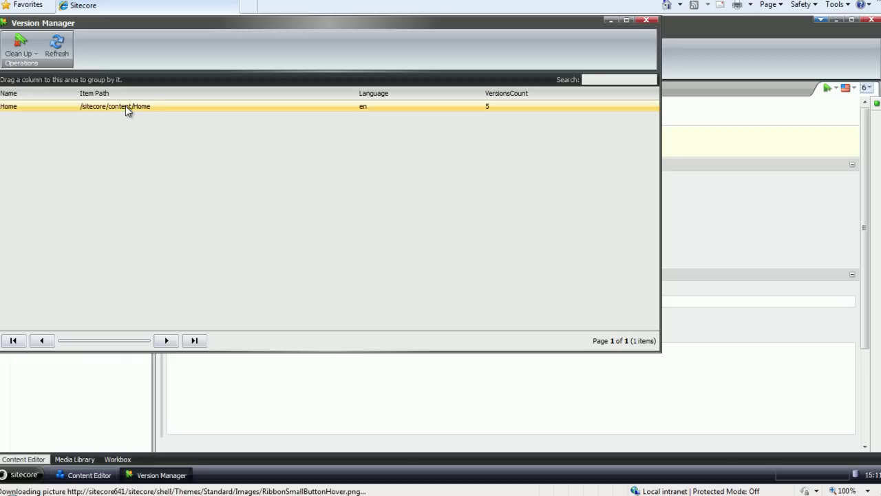
{"action": "left_click", "coordinate": [35, 54]}
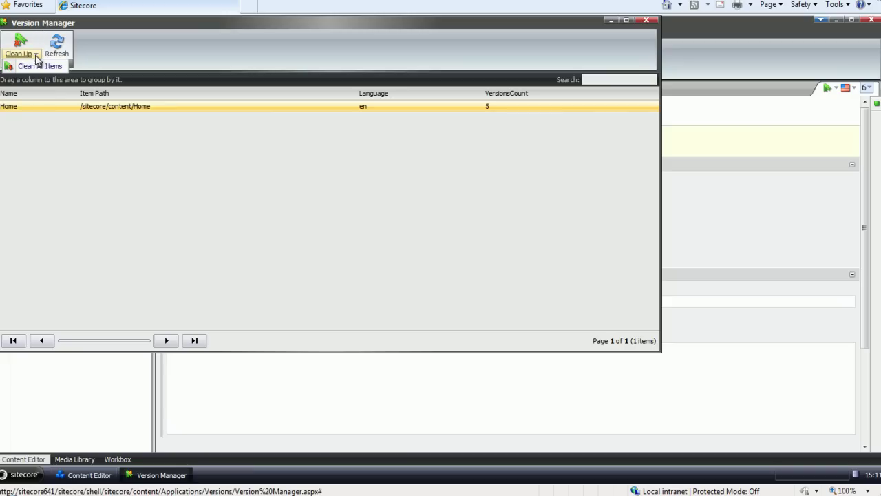
{"action": "left_click", "coordinate": [165, 229]}
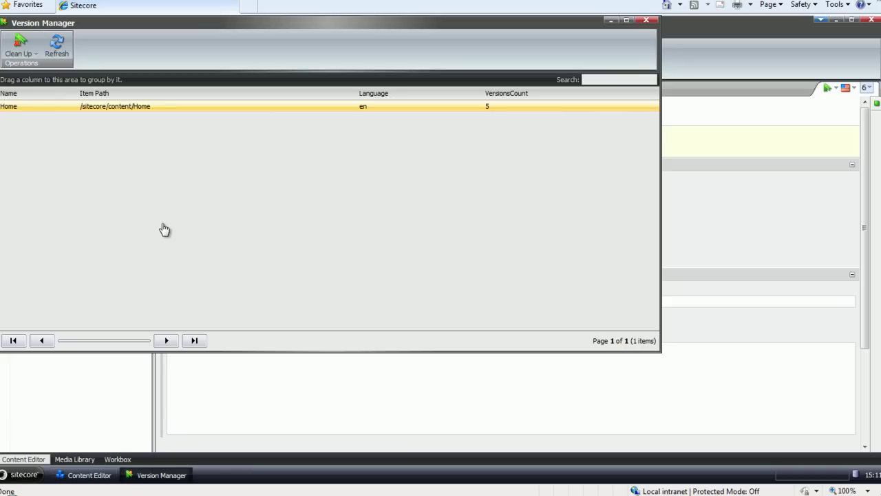
Step: In Content Editor, start deleting Home's obsolete versions, then cancel the confirmation
{"action": "left_click", "coordinate": [94, 478]}
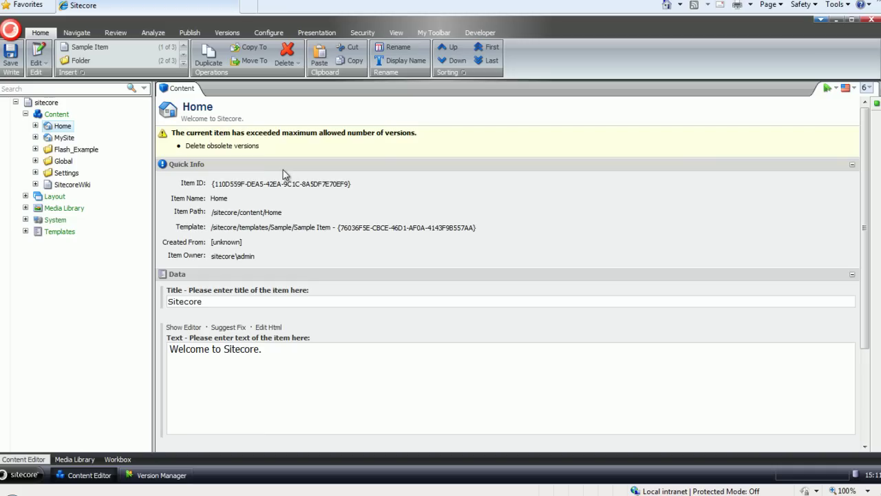
{"action": "left_click", "coordinate": [225, 148]}
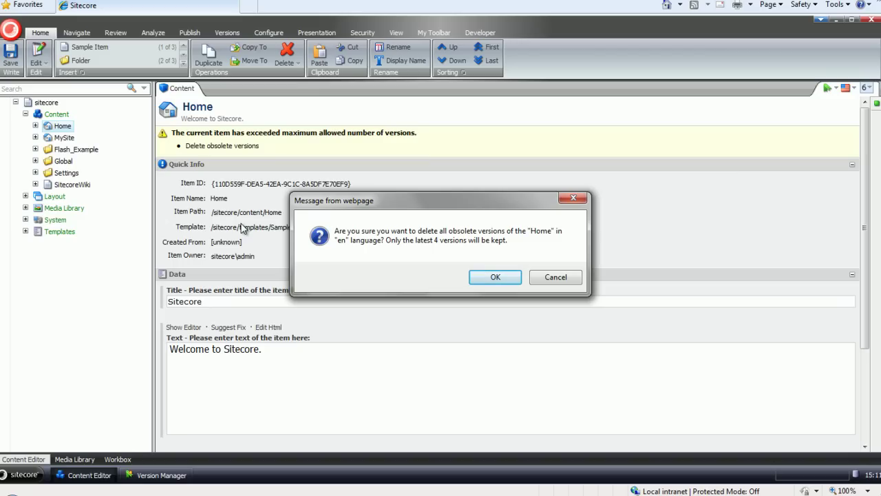
{"action": "left_click", "coordinate": [573, 278]}
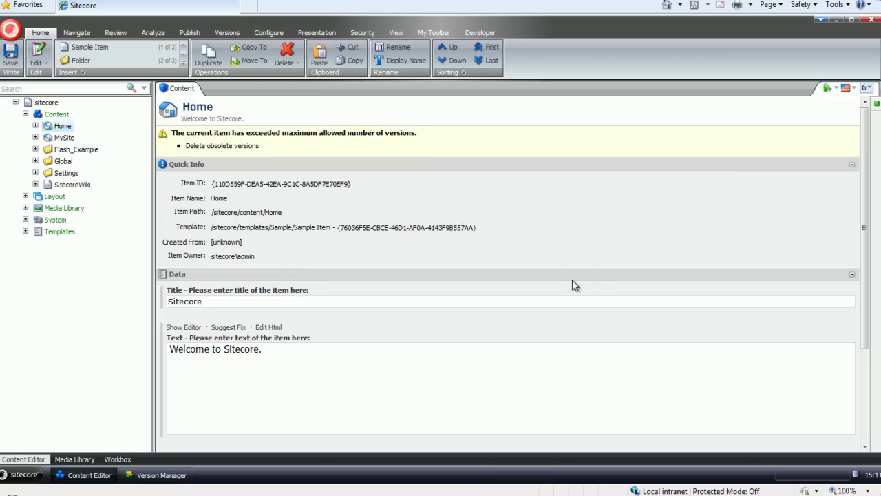